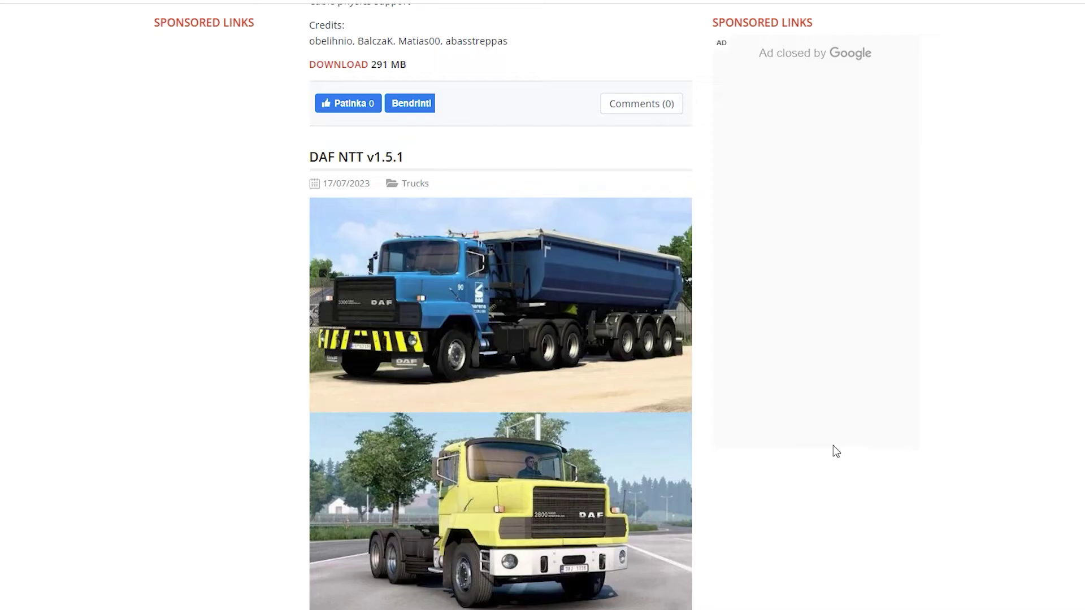
Scroll the DAF NTT v1.5.1 post down to its Changes, Features, XBS credits and 31 MB DOWNLOAD link
scroll(795, 449, down, 3)
scroll(795, 449, up, 3)
scroll(777, 344, down, 2)
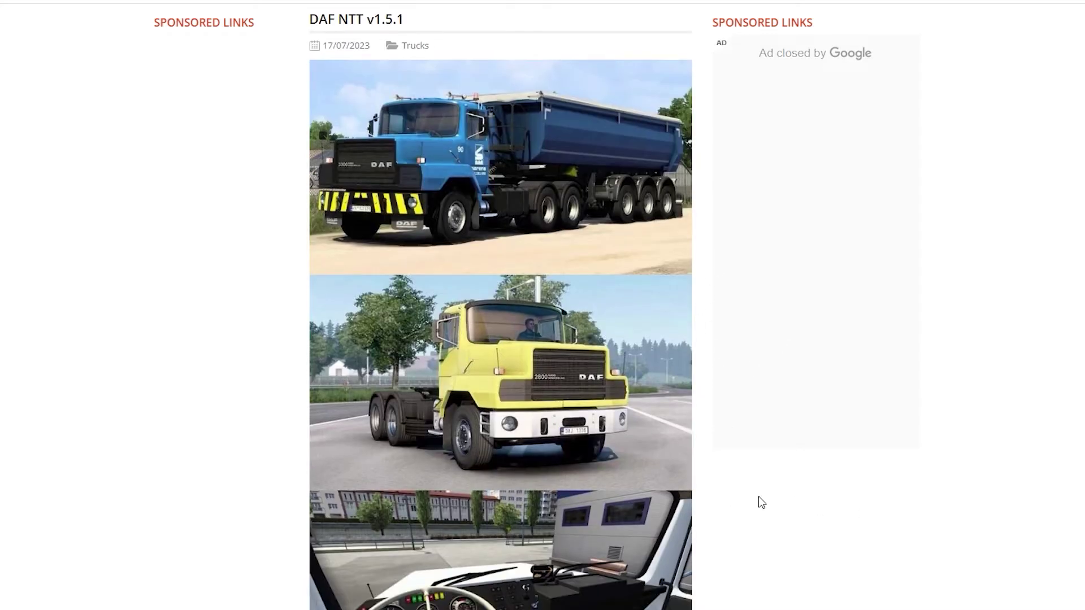
scroll(759, 501, up, 4)
scroll(659, 497, down, 3)
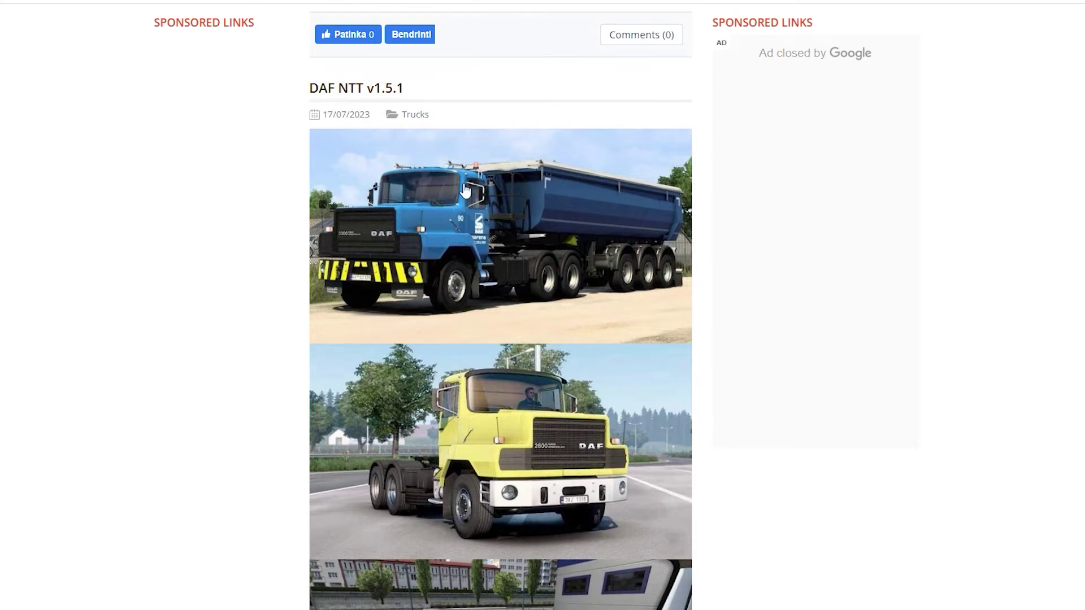
scroll(462, 272, down, 3)
scroll(439, 452, down, 4)
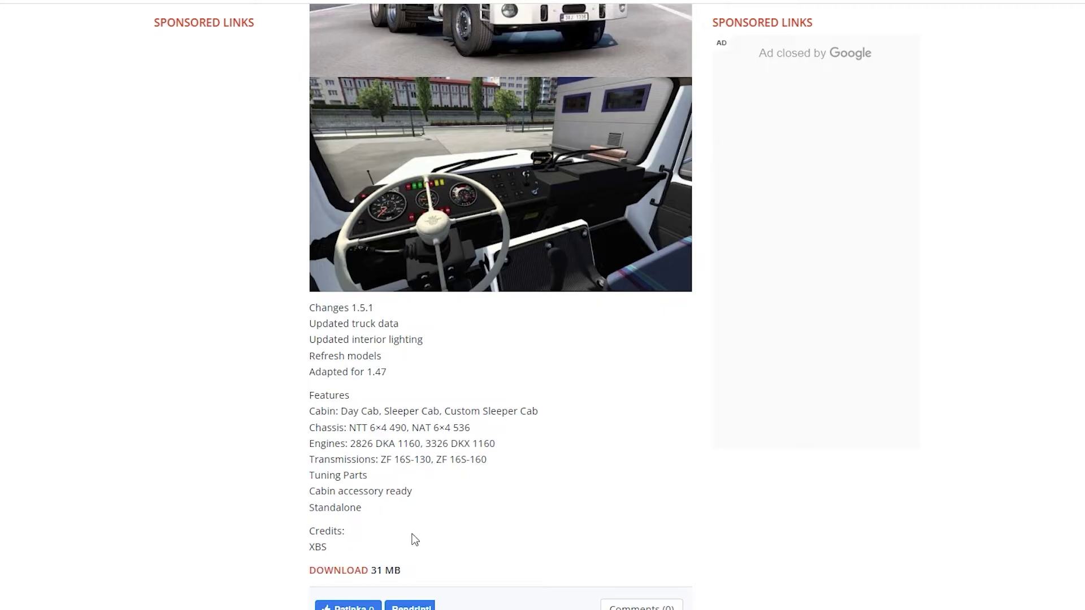
Generate the download link for DAF_NTT_BY_XBS_v1.5.1_1.47.scs and trigger its download
click(336, 571)
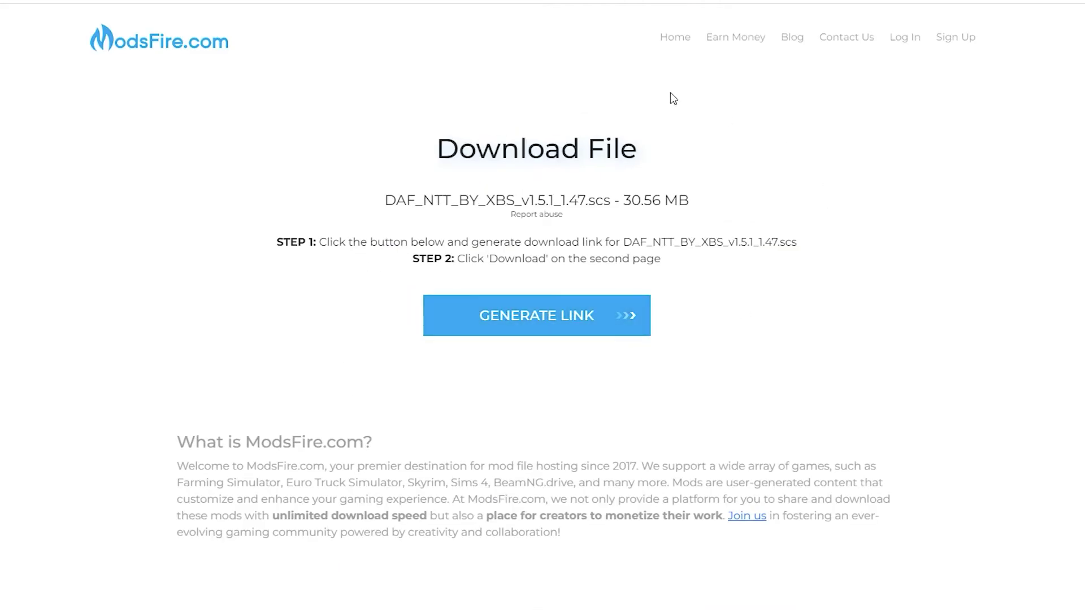
click(526, 328)
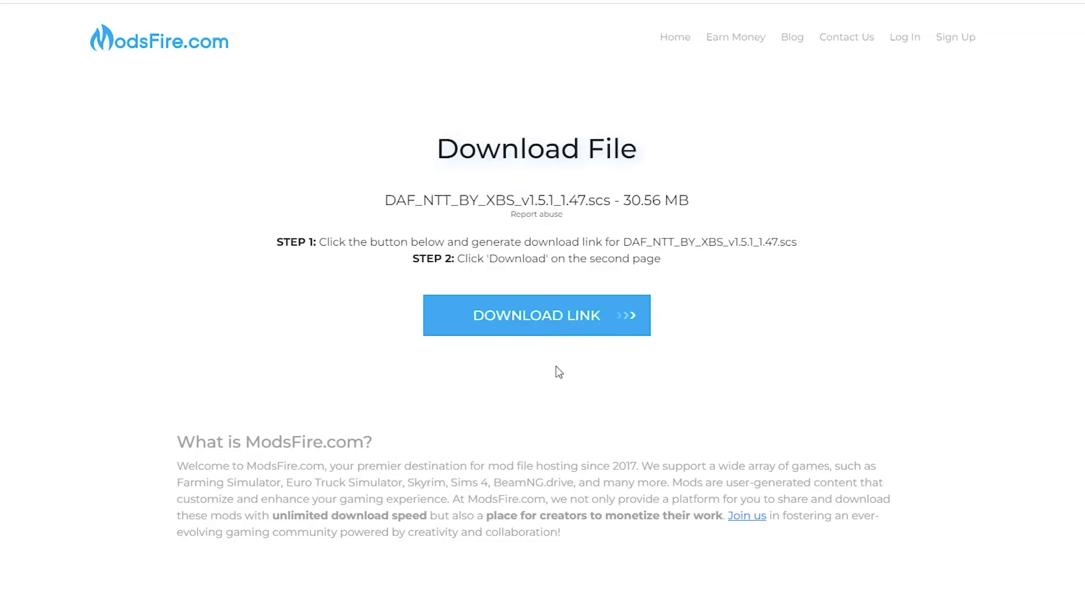
click(537, 324)
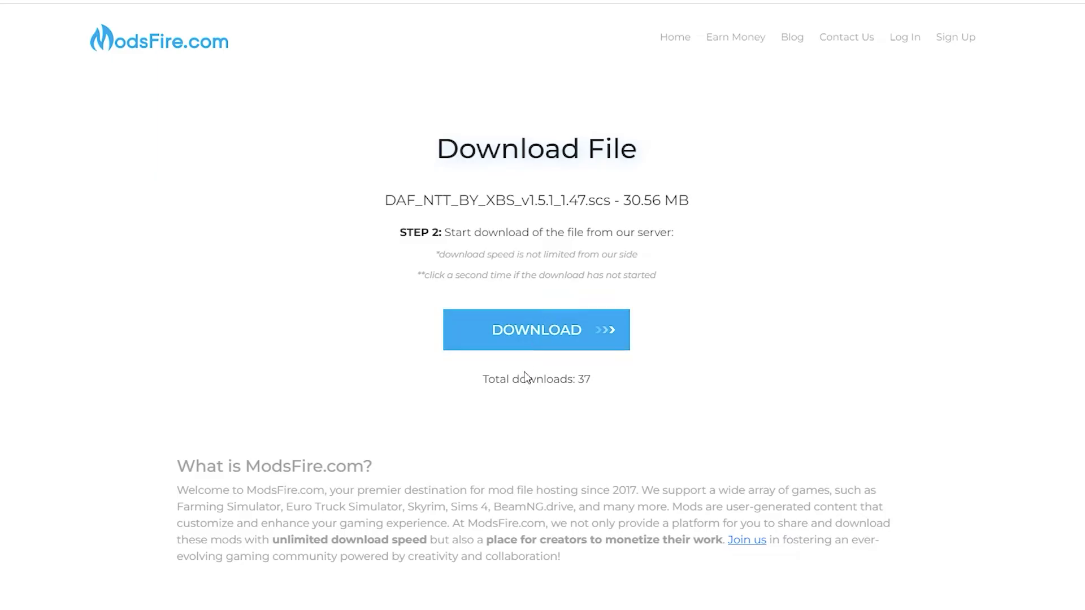
click(533, 339)
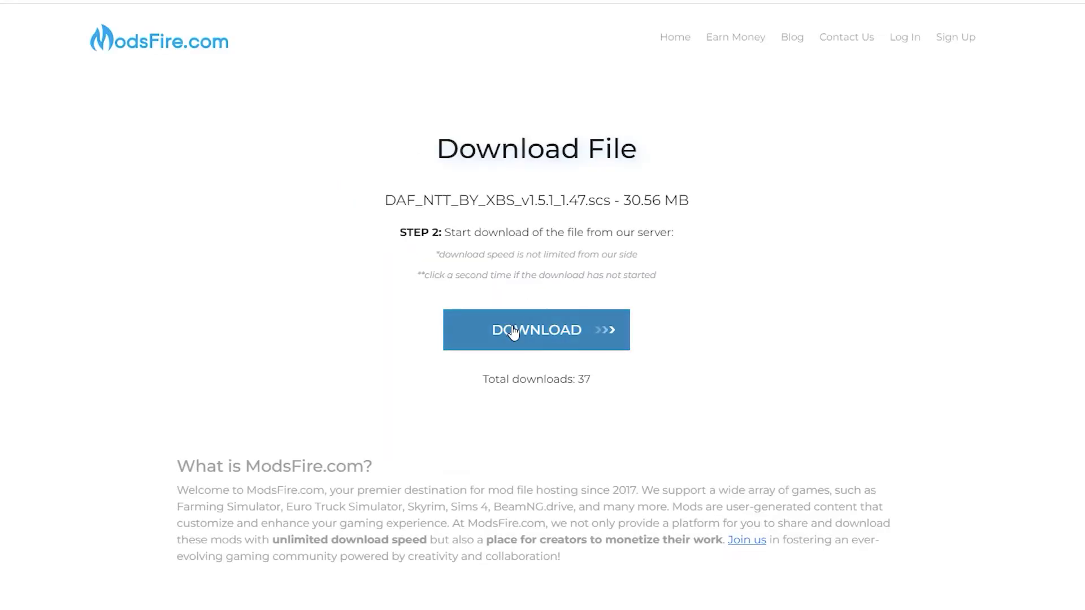
click(513, 332)
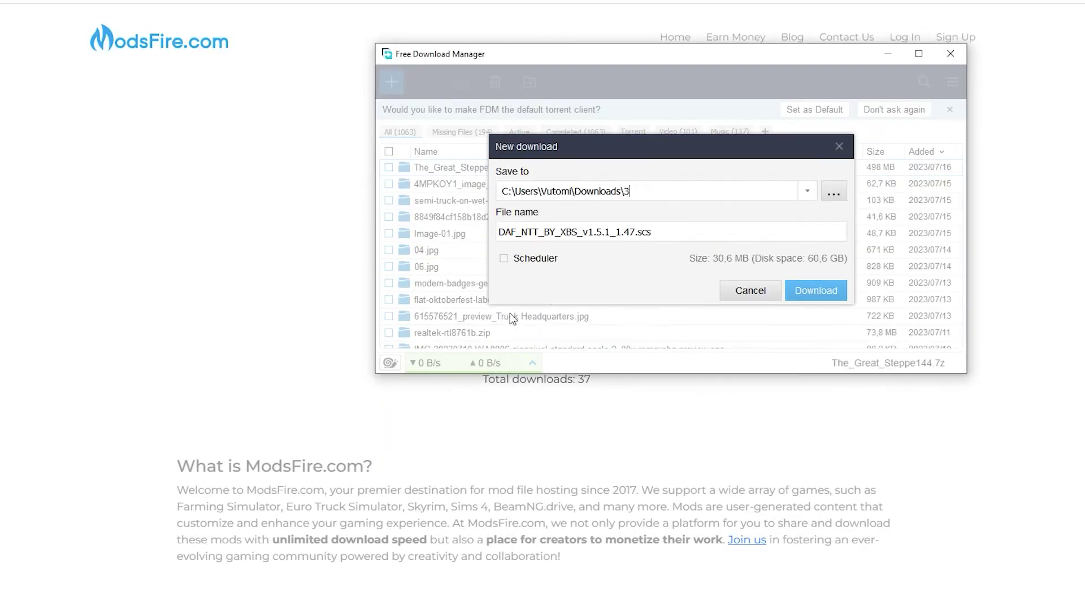
In Free Download Manager, save the 30,6 MB file to the Documents folder and start downloading
click(834, 193)
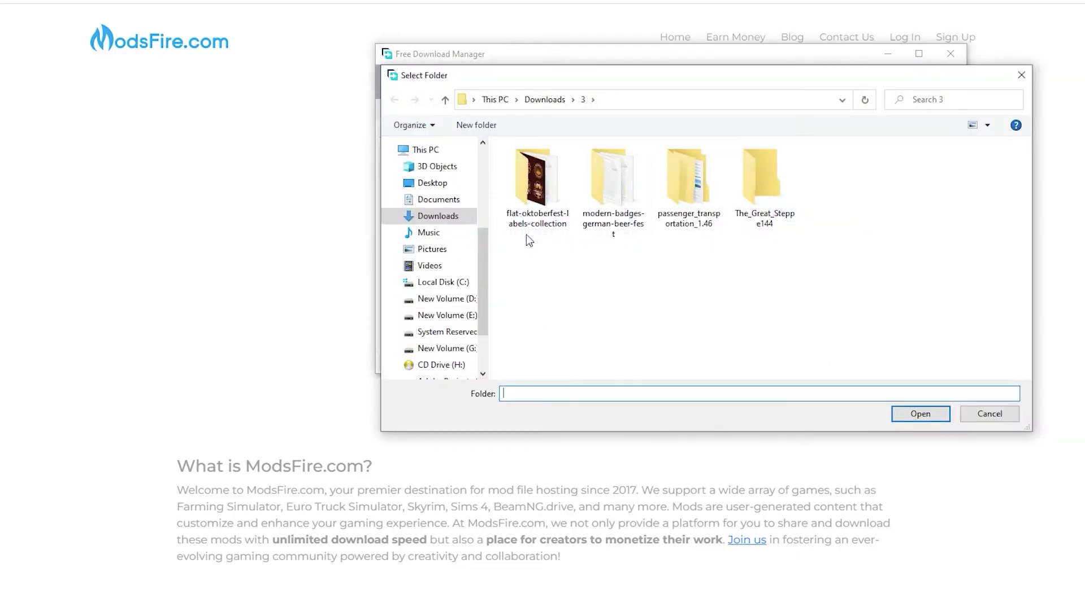
click(435, 200)
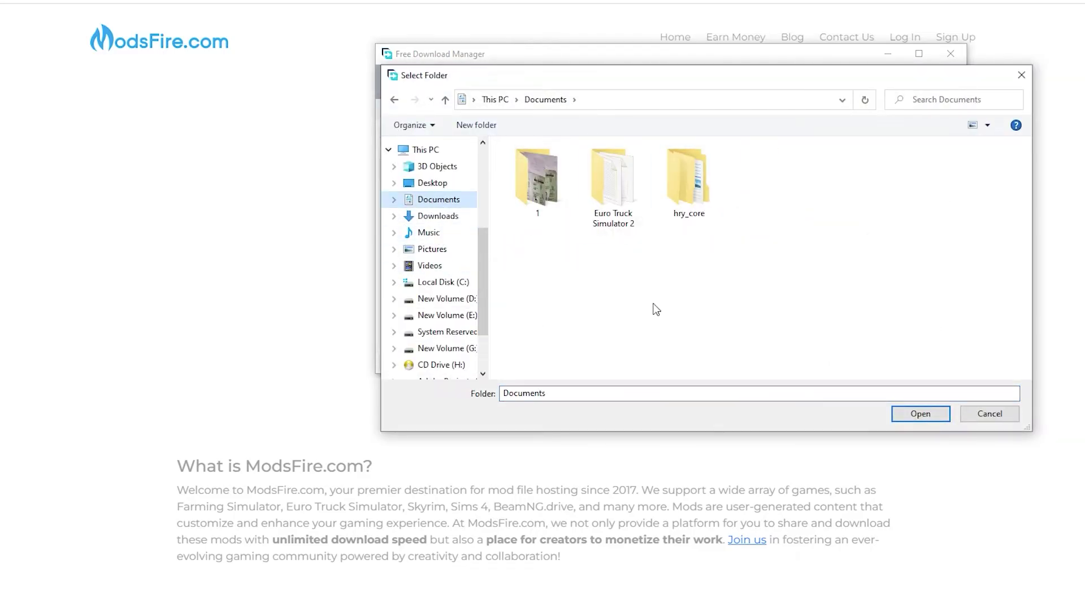
click(914, 415)
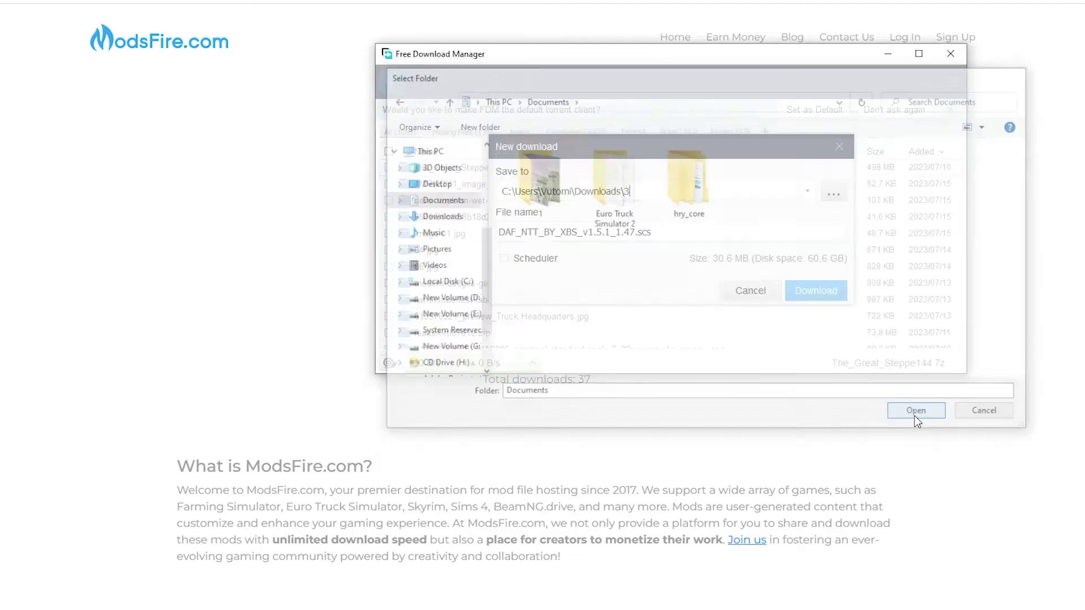
click(819, 291)
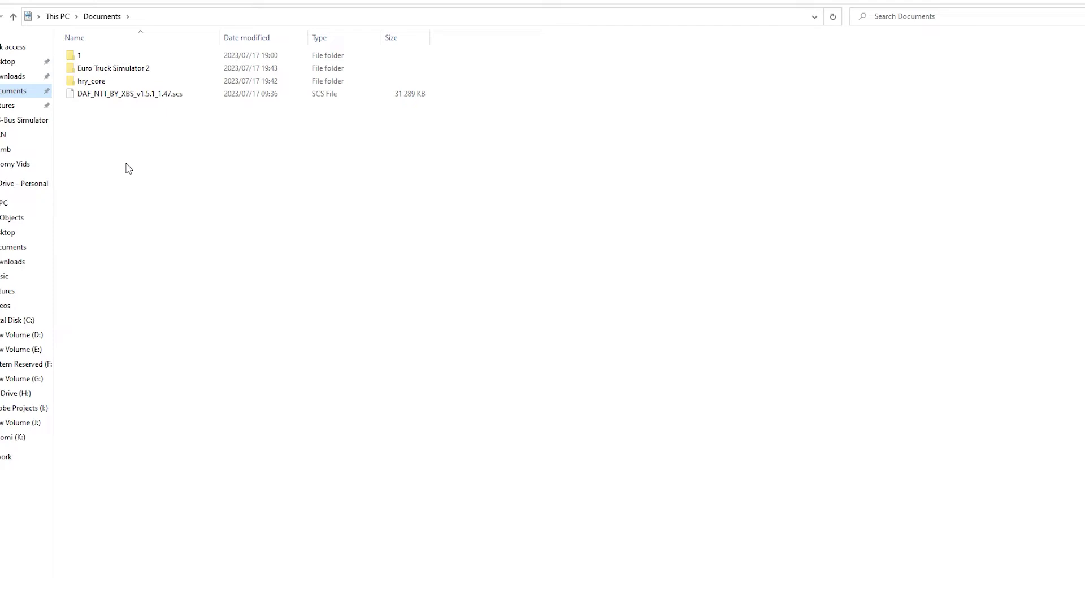
Check the Euro Truck Simulator 2 > mod folder, then return to Documents
double_click(126, 70)
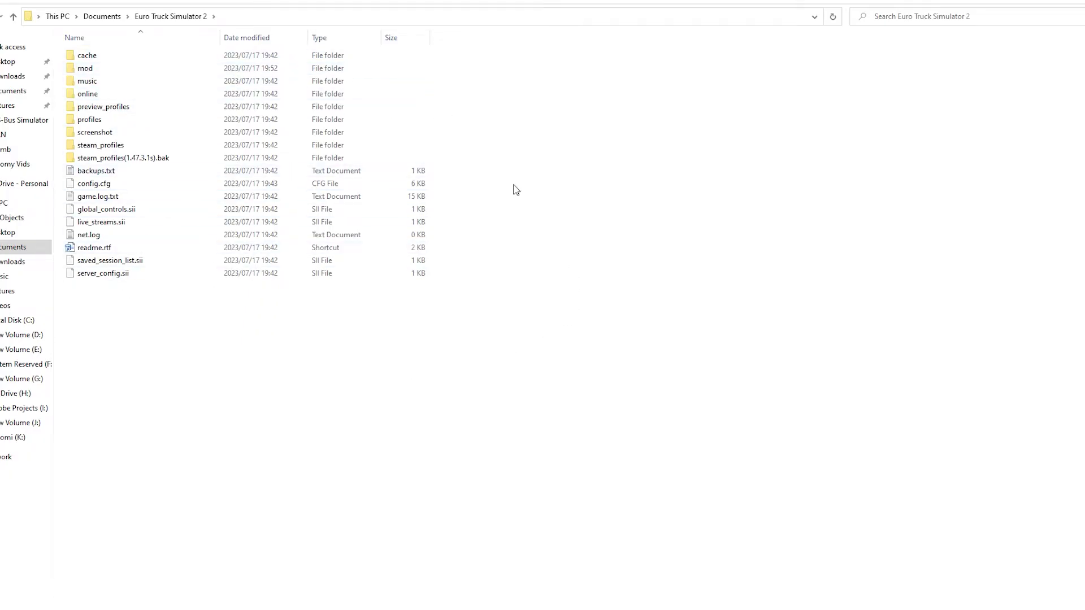
click(93, 74)
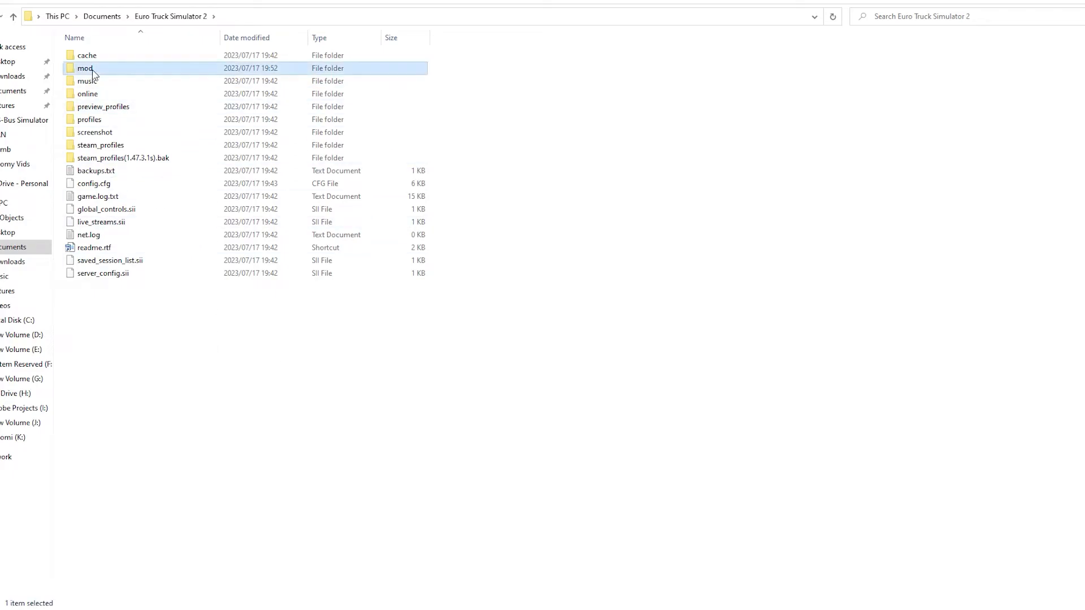
double_click(93, 74)
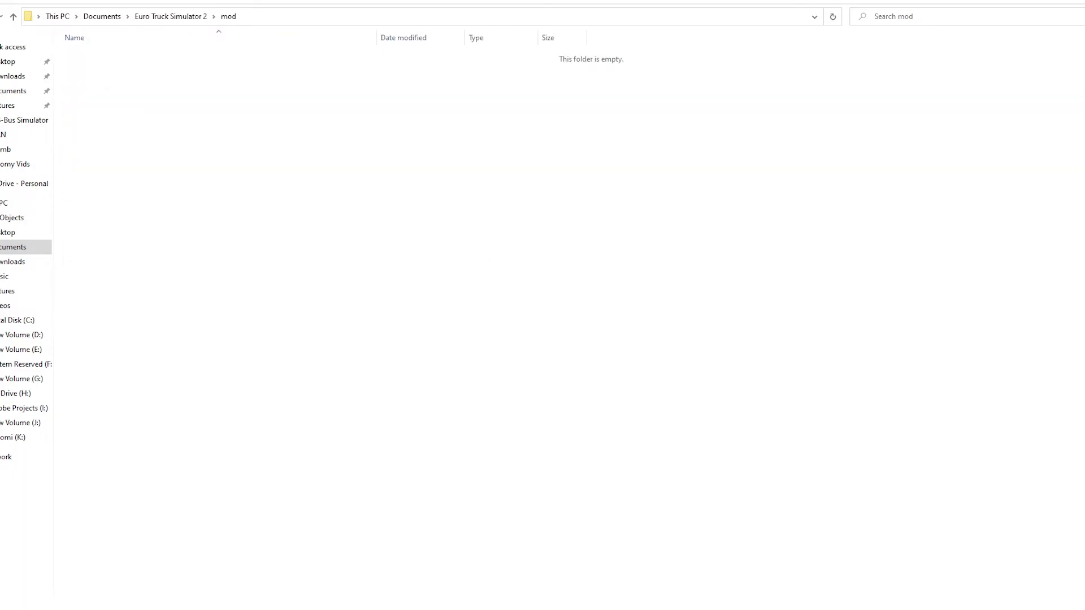
key(BackSpace)
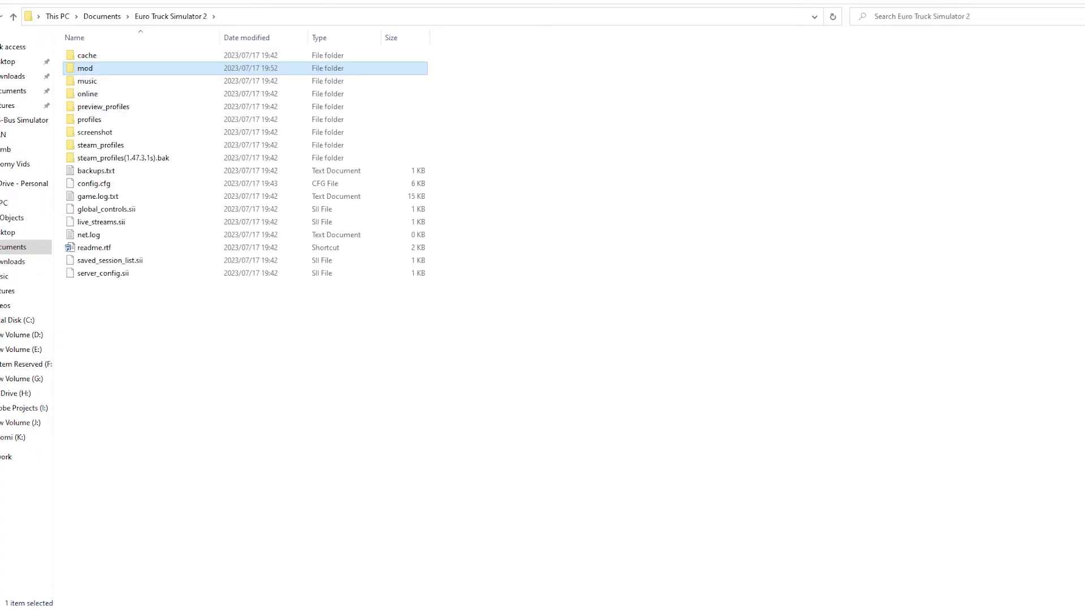
key(BackSpace)
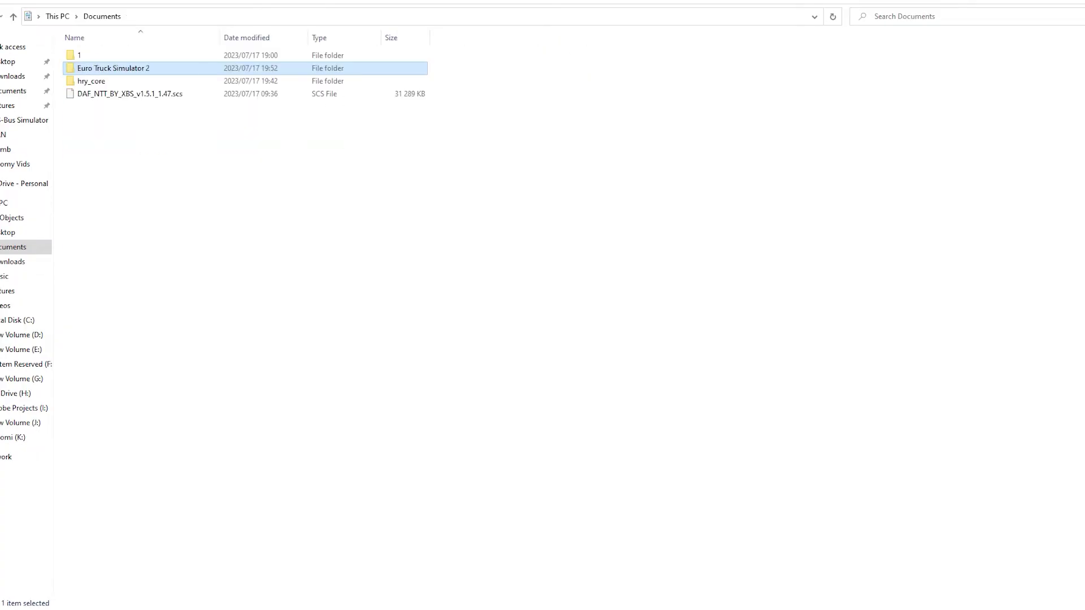
Copy DAF_NTT_BY_XBS_v1.5.1_1.47.scs from Documents into the Euro Truck Simulator 2 mod folder
right_click(139, 99)
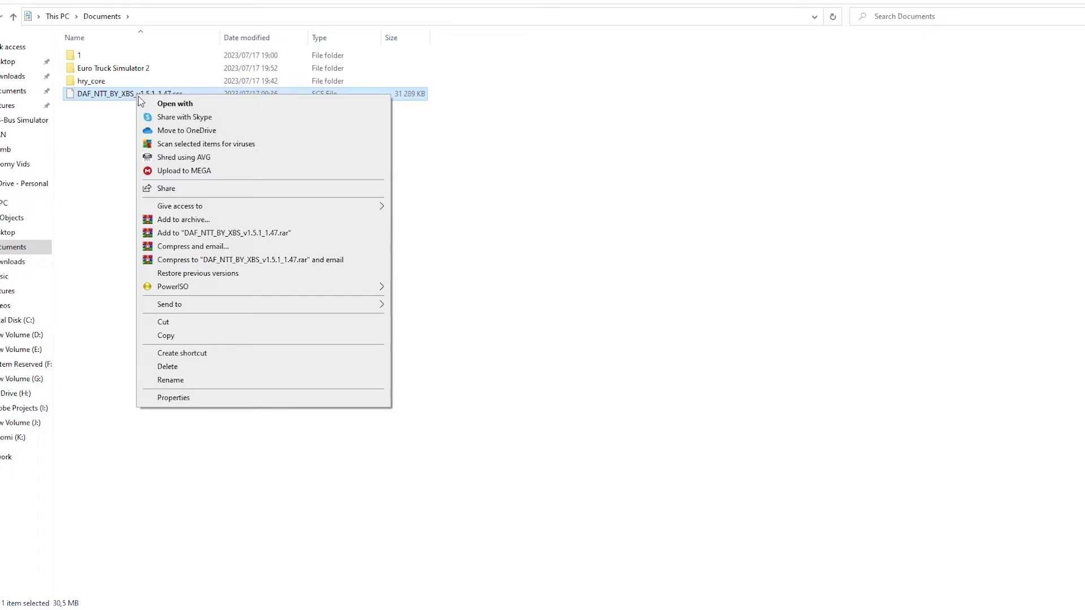
click(173, 337)
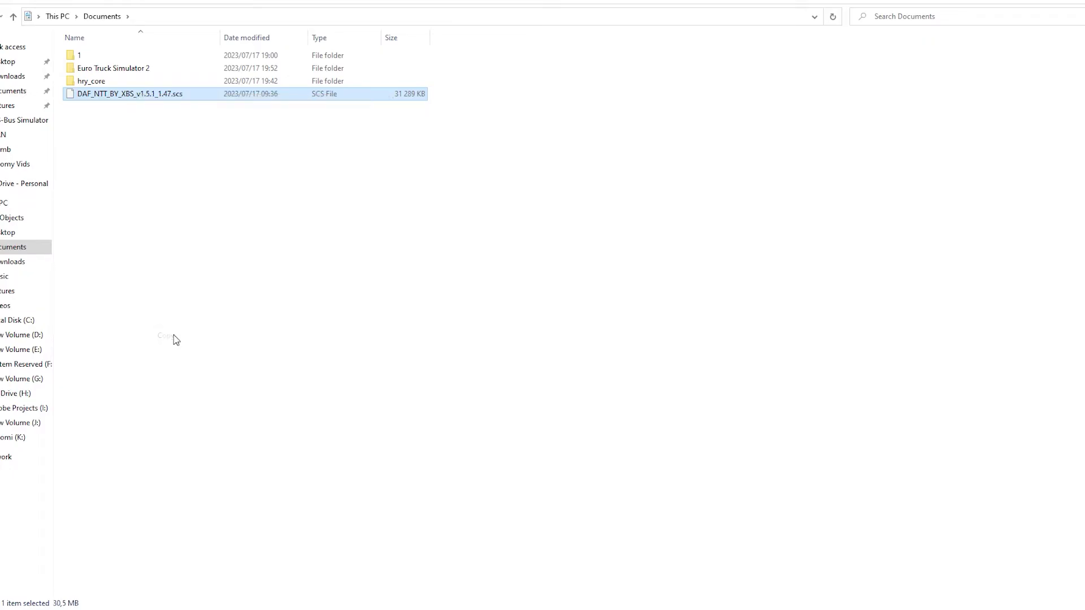
double_click(107, 73)
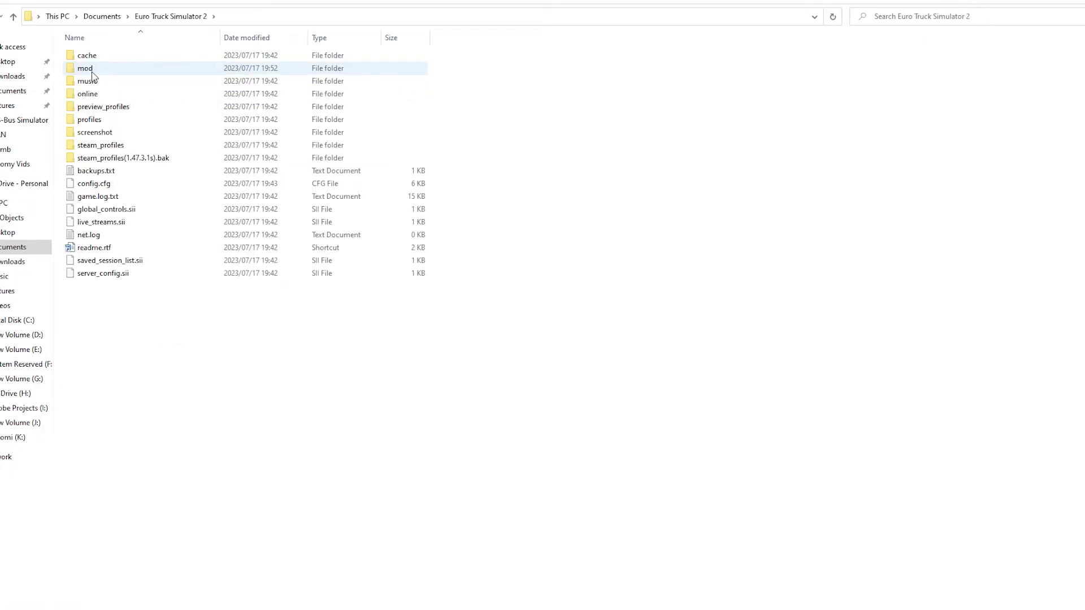
double_click(92, 70)
right_click(393, 153)
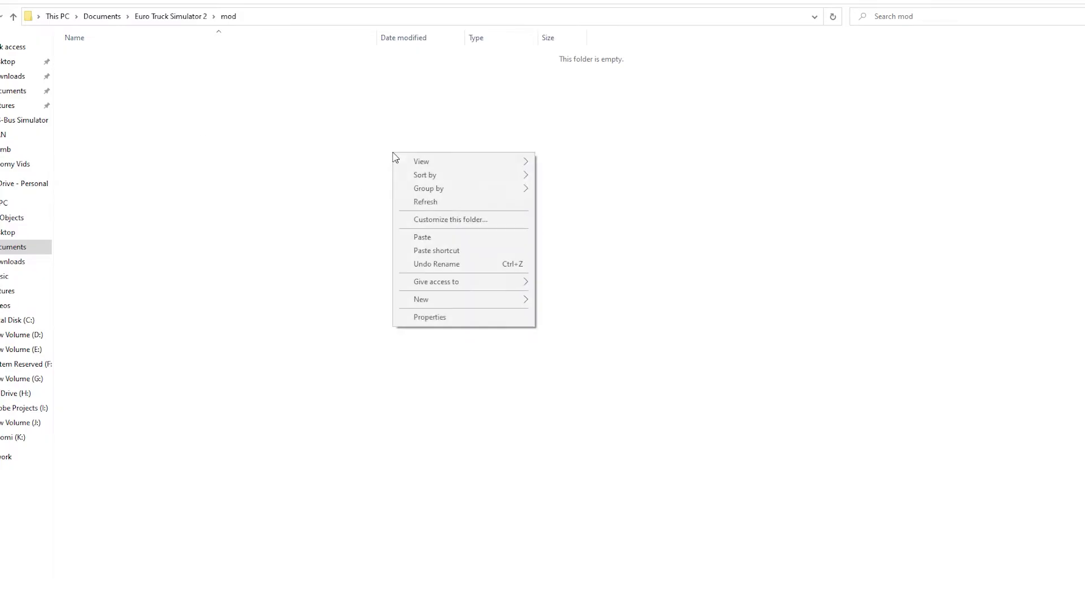
click(425, 237)
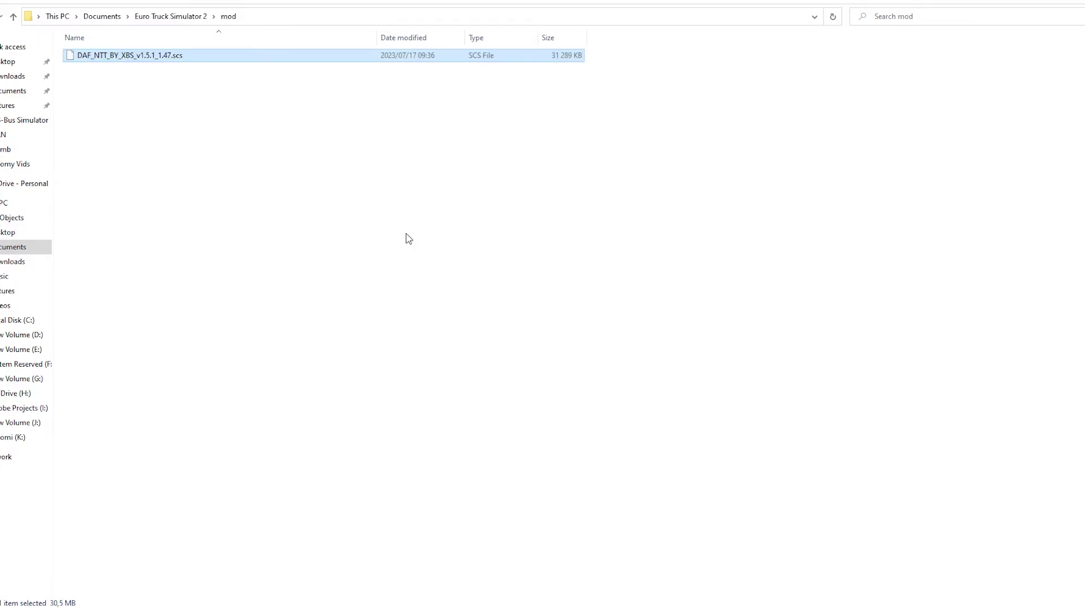
Refresh the mod folder to verify the file, then go up to Euro Truck Simulator 2
right_click(385, 234)
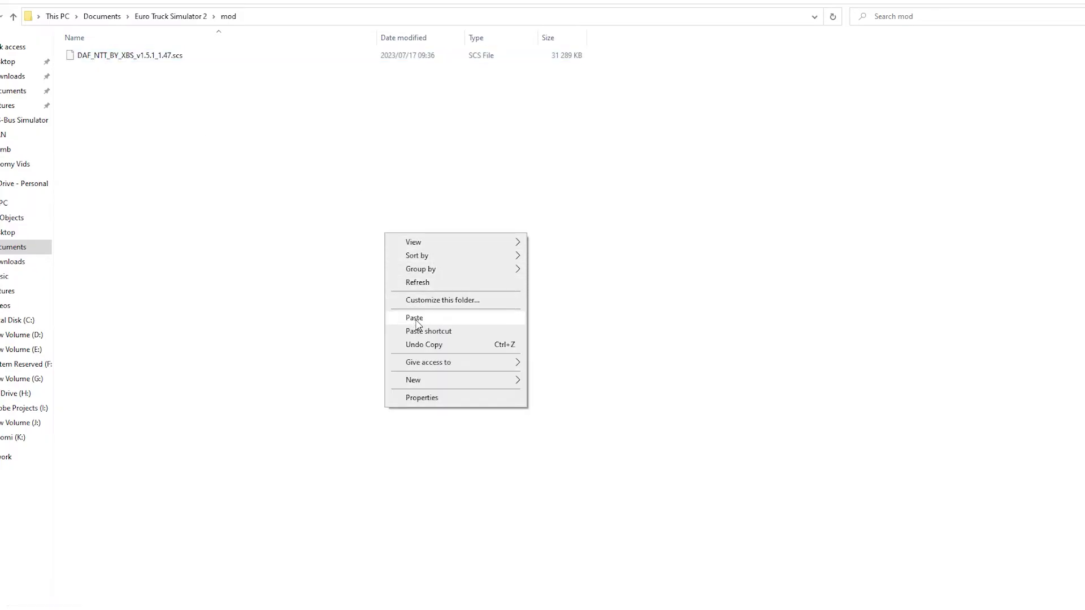
click(418, 283)
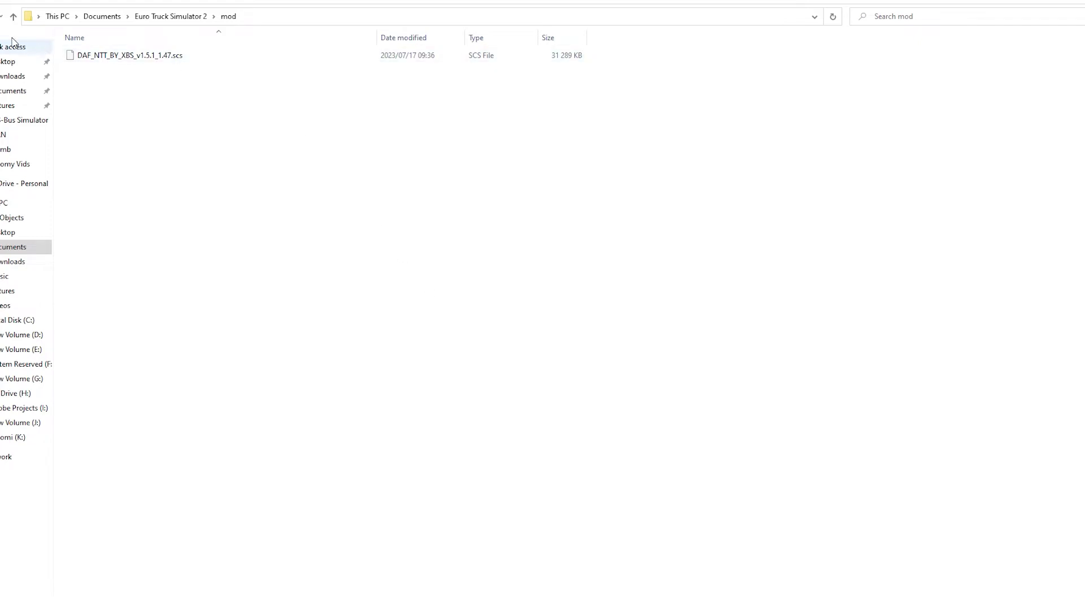
key(alt+Up)
key(alt+Up)
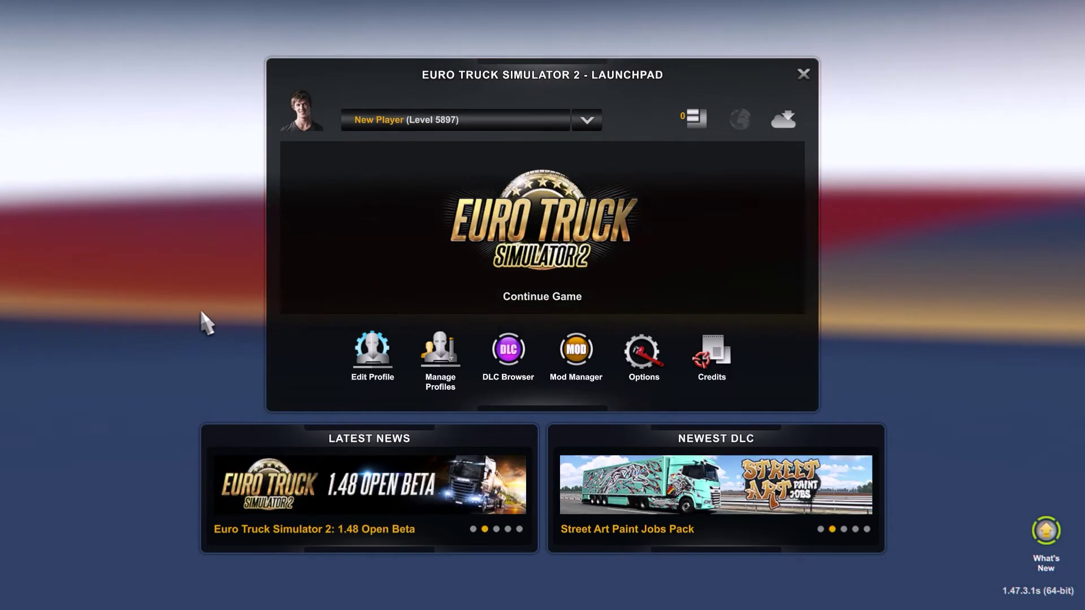
In Mod Manager, deactivate all mods, activate only DAF NTT, and confirm changes to load the game
click(586, 360)
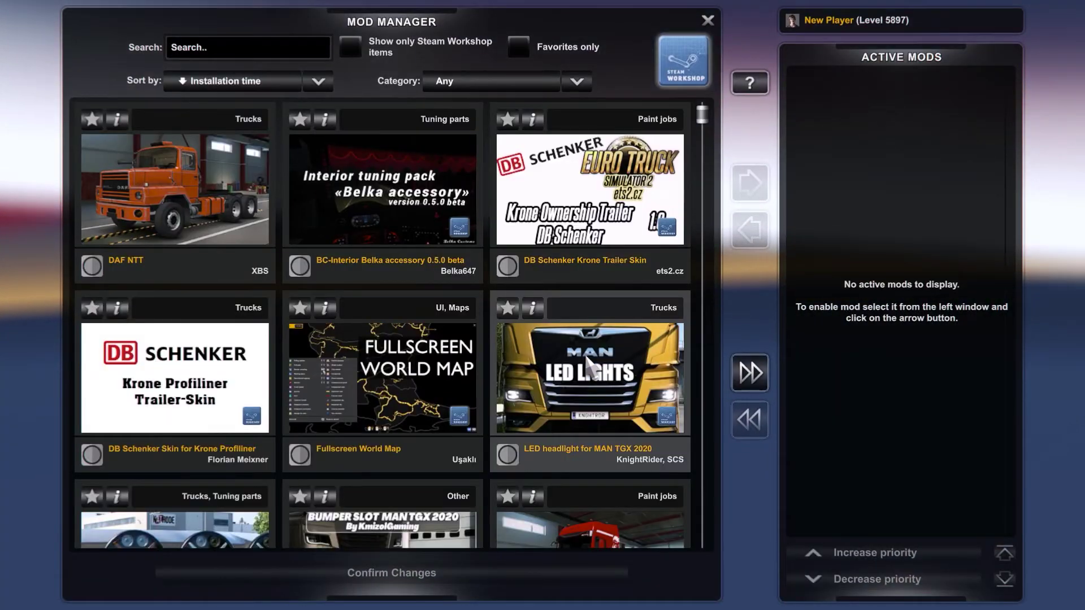
click(172, 213)
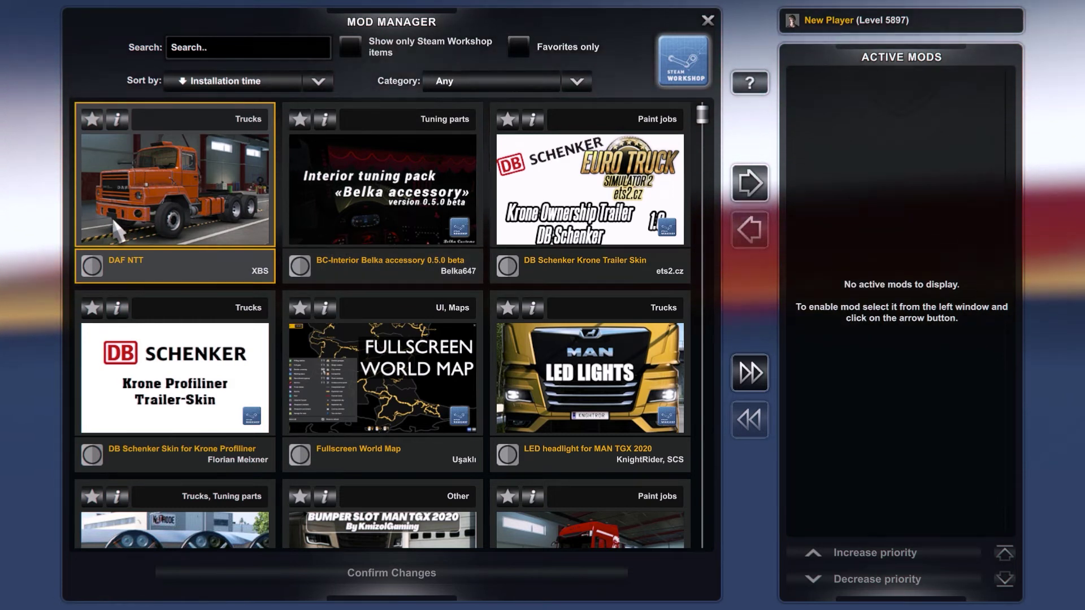
double_click(140, 217)
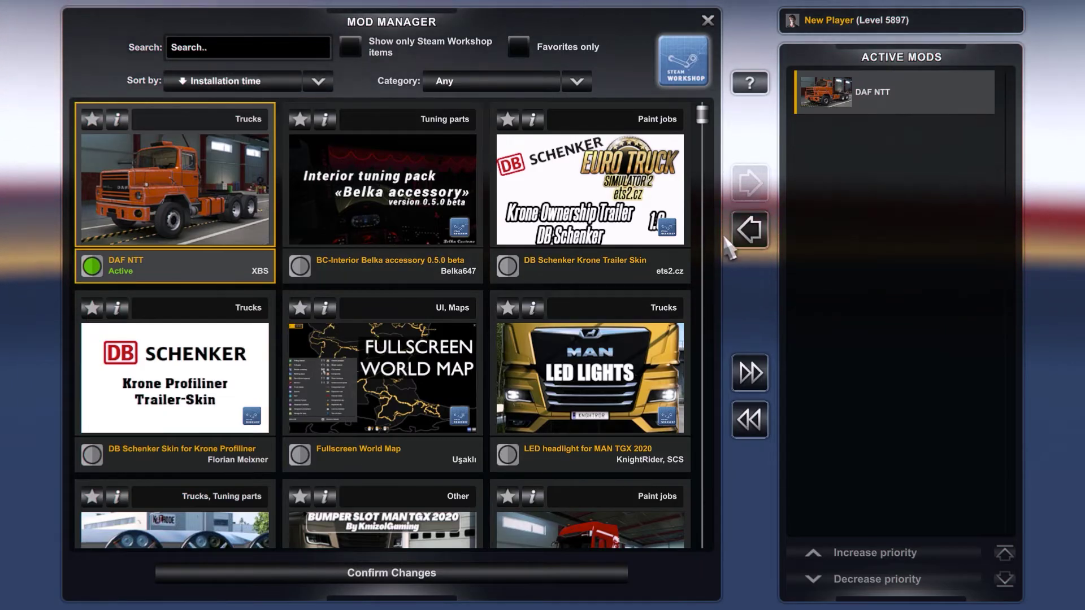
click(758, 427)
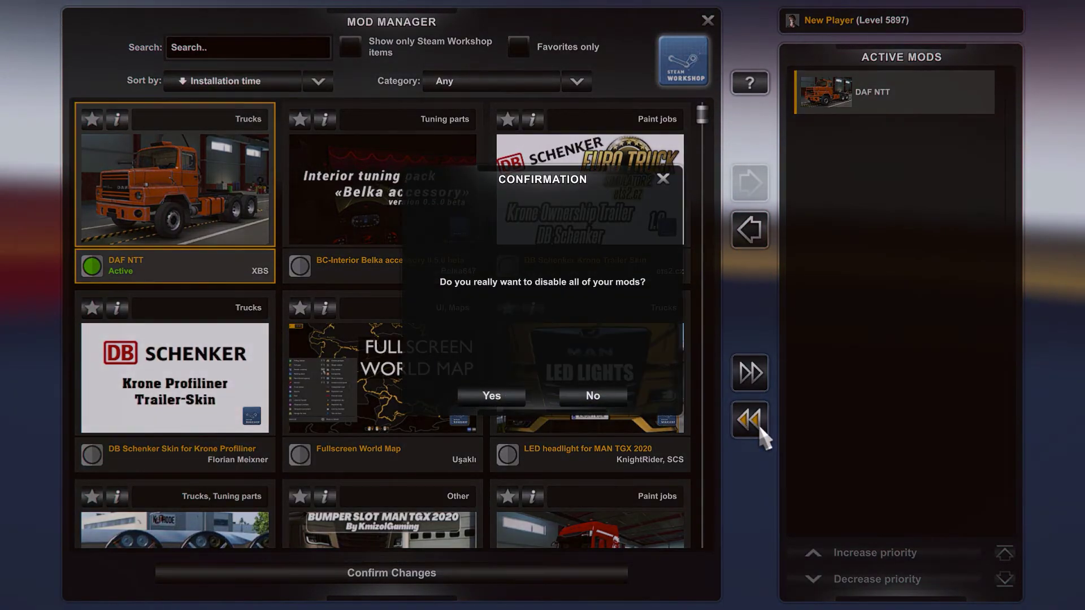
click(496, 390)
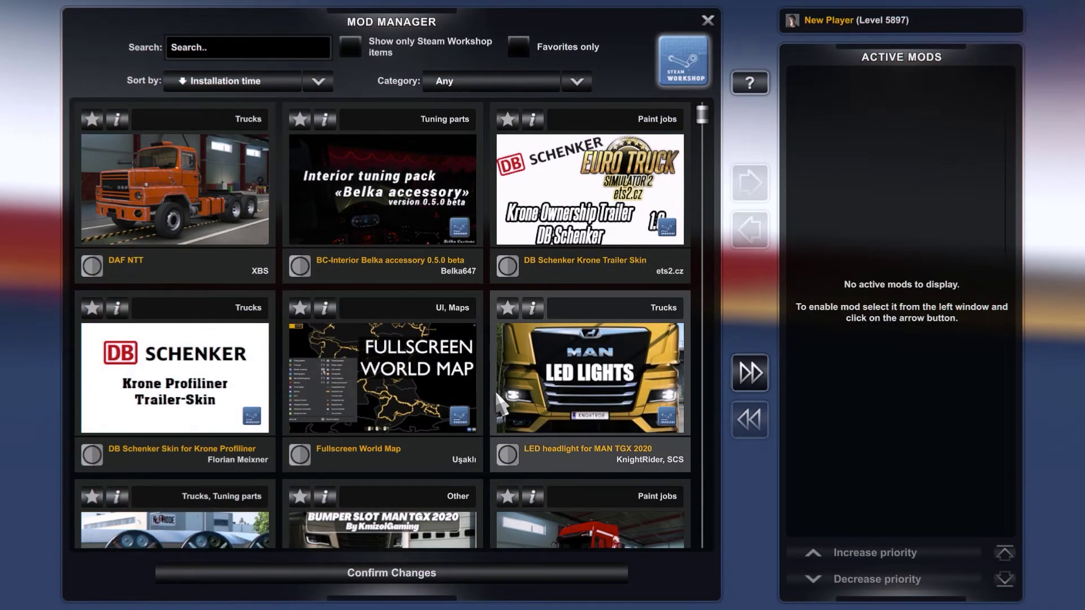
click(192, 199)
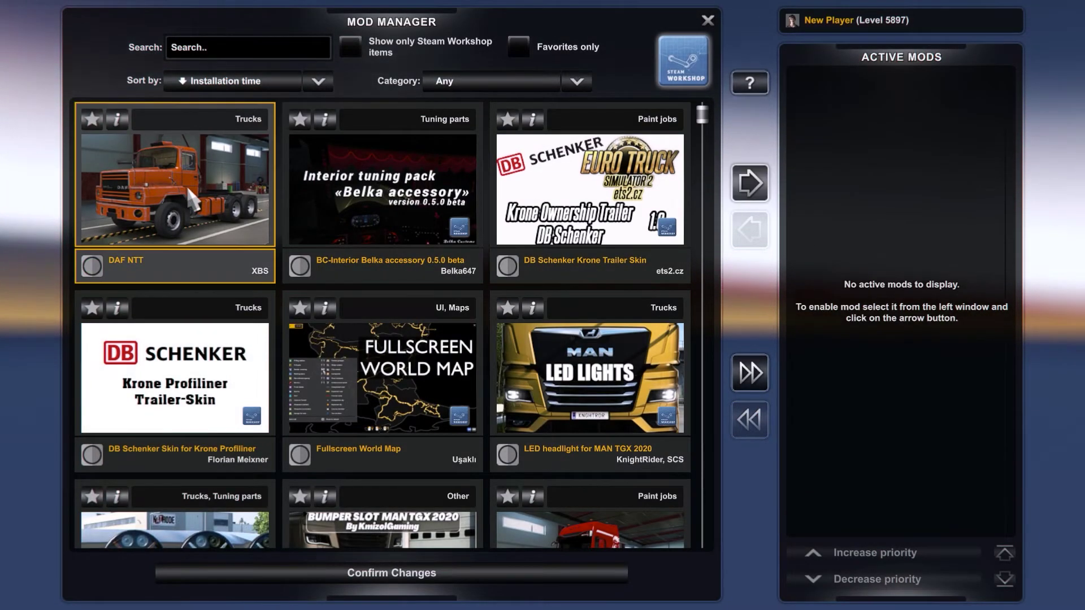
click(752, 188)
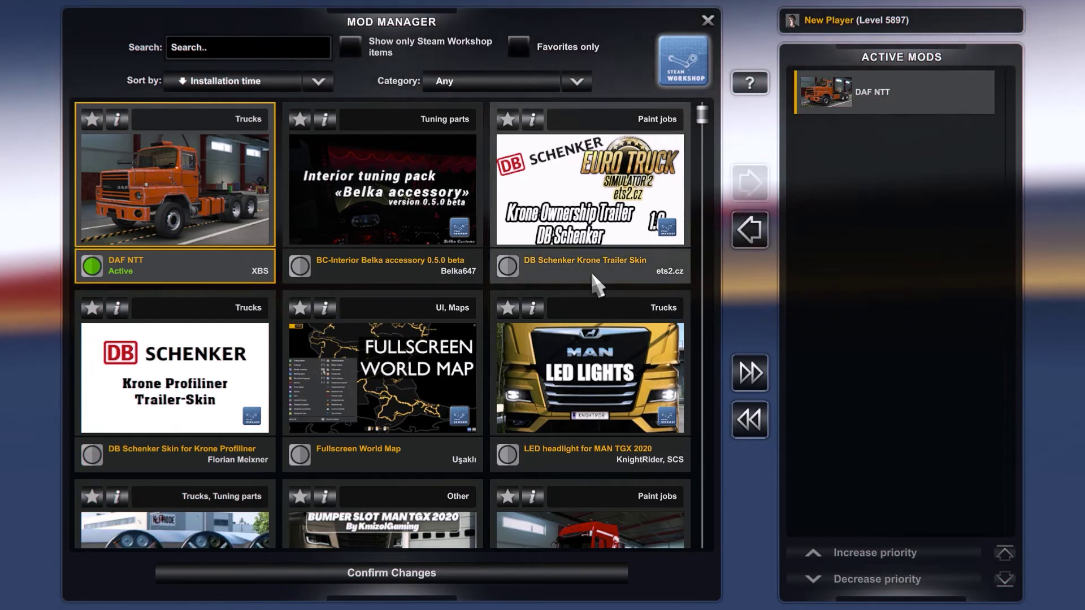
click(484, 574)
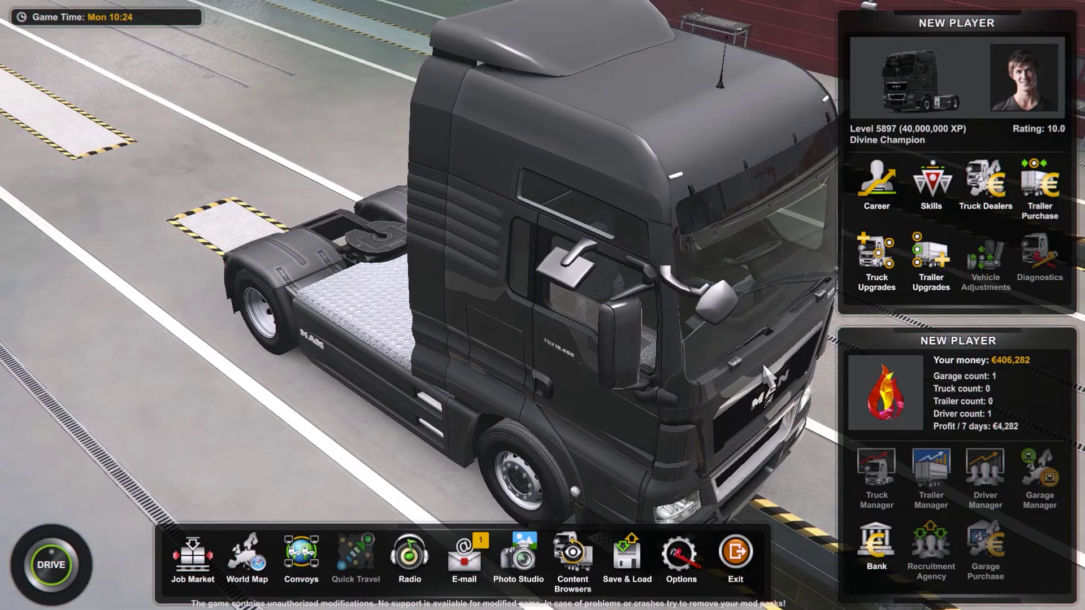
Go to the mod truck dealer and customise the DAF NTT Duty configuration
click(998, 206)
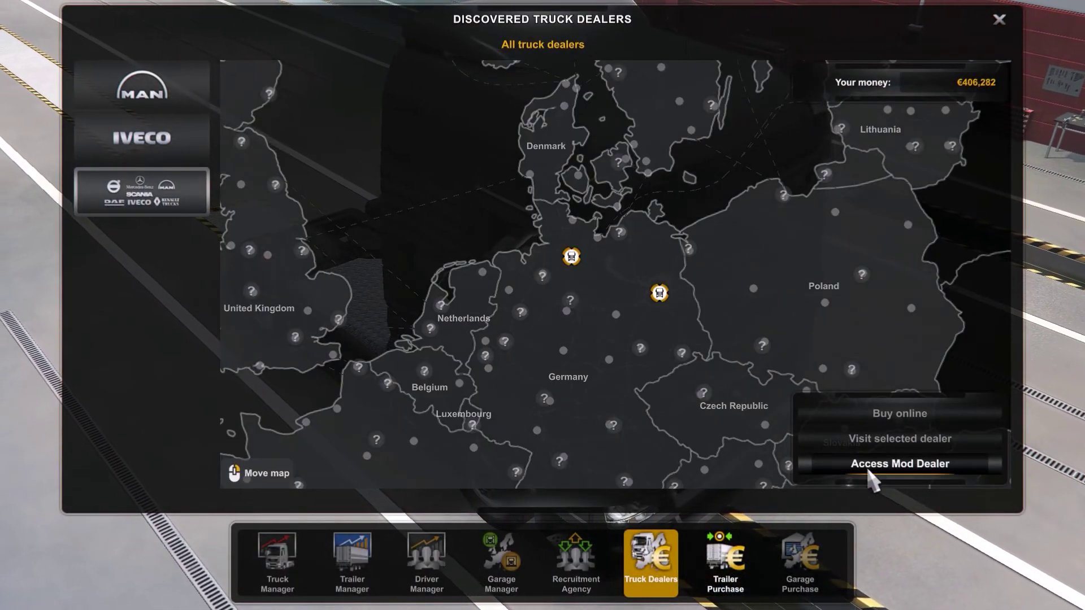
click(892, 465)
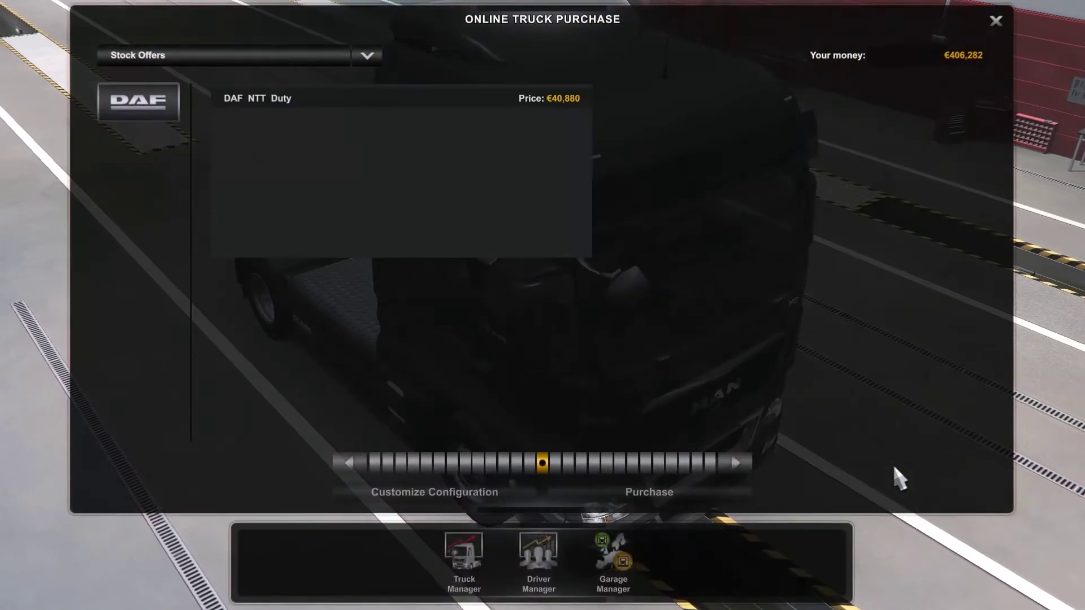
mouse_move(394, 210)
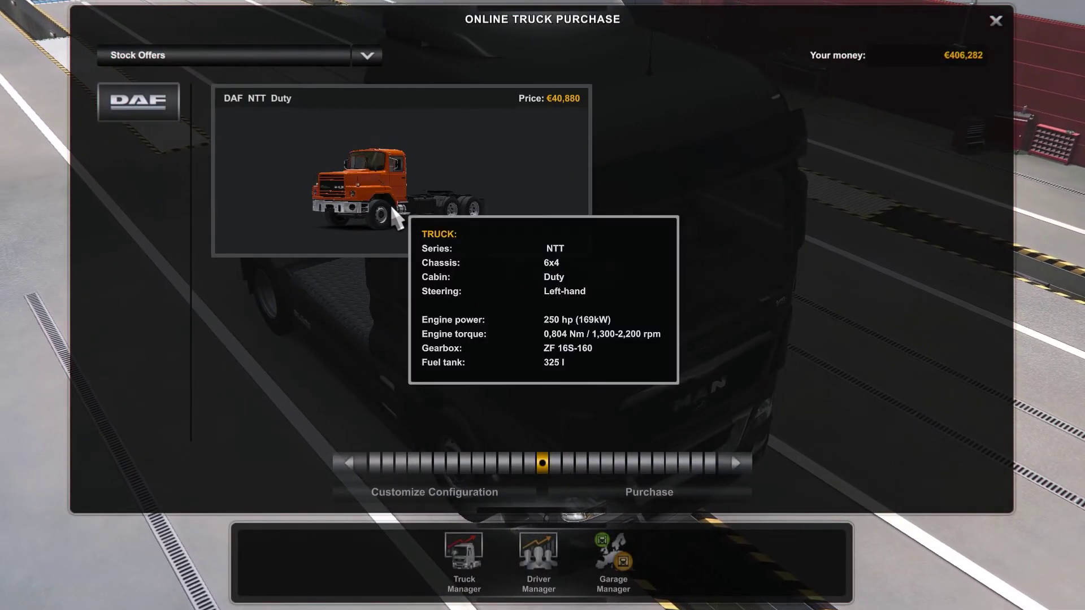
click(438, 496)
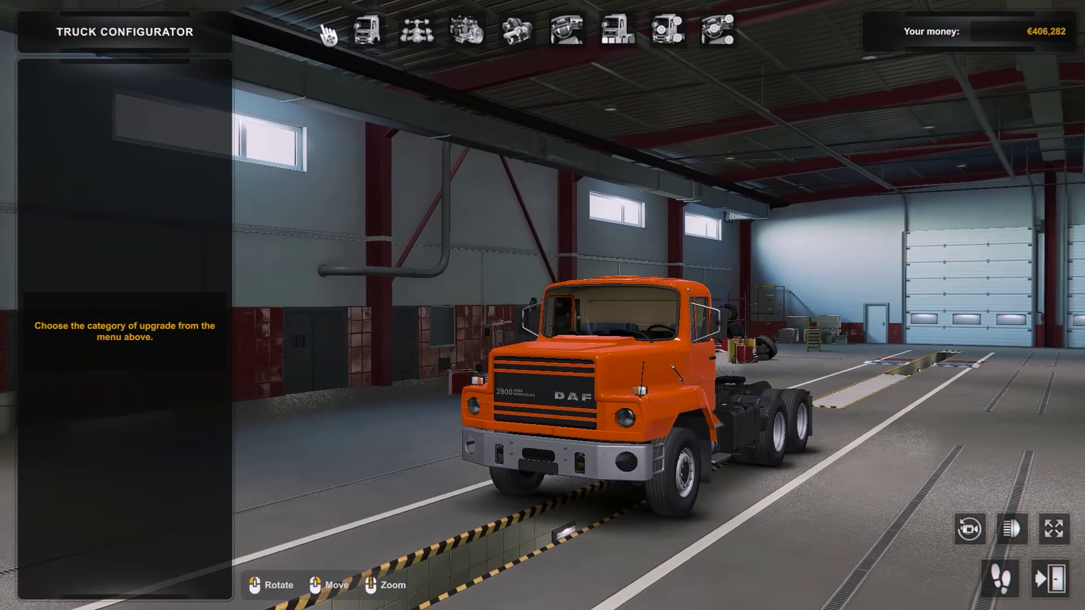
Give the DAF NTT a Custom Sleeper cabin and the DAF 3326 DKX 1160 engine
click(366, 29)
click(130, 290)
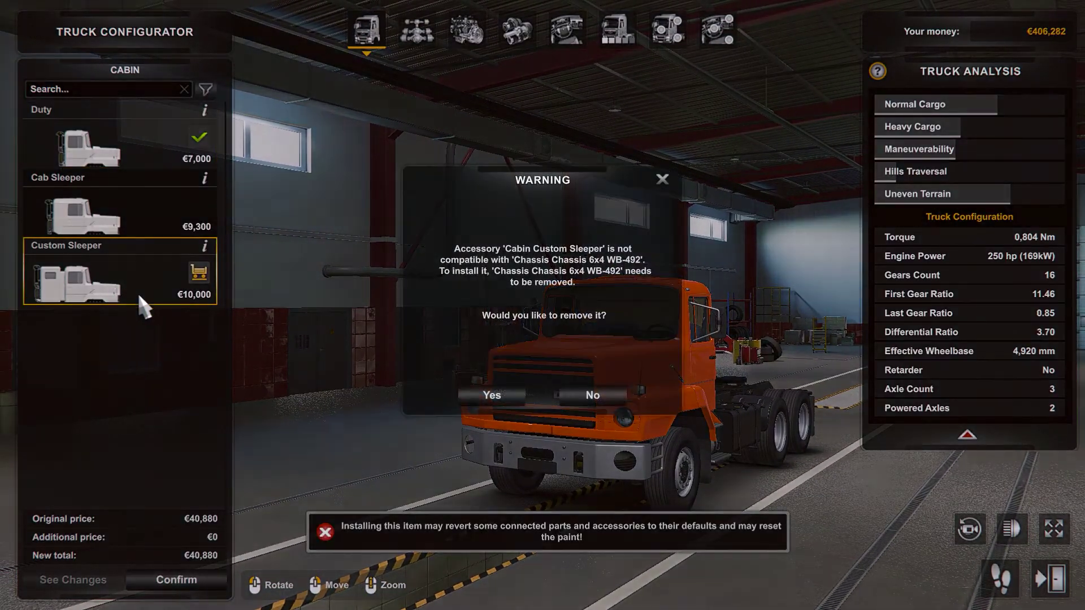
click(483, 397)
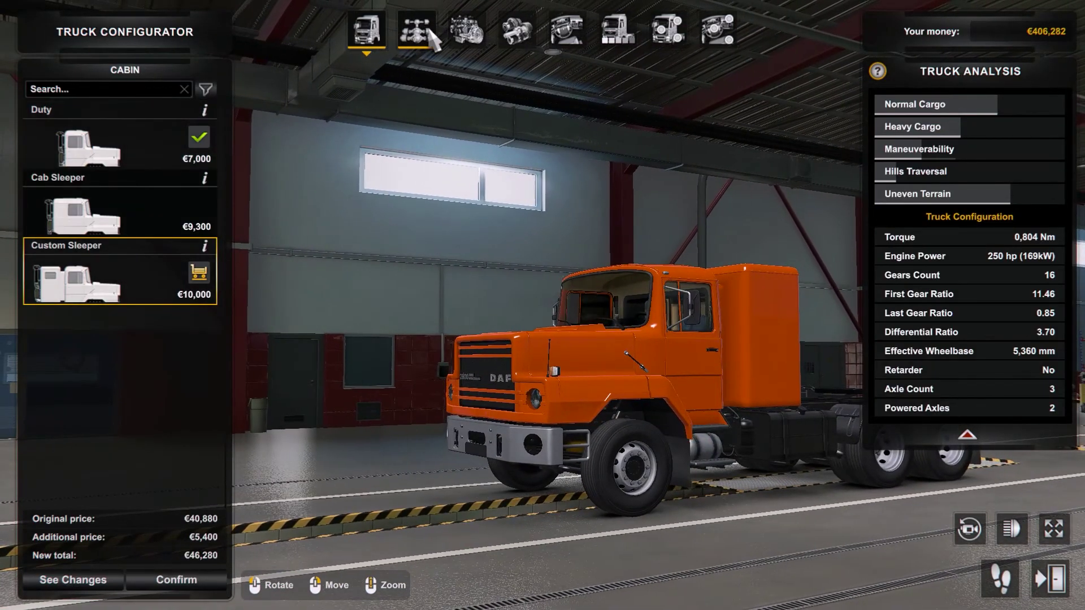
click(419, 56)
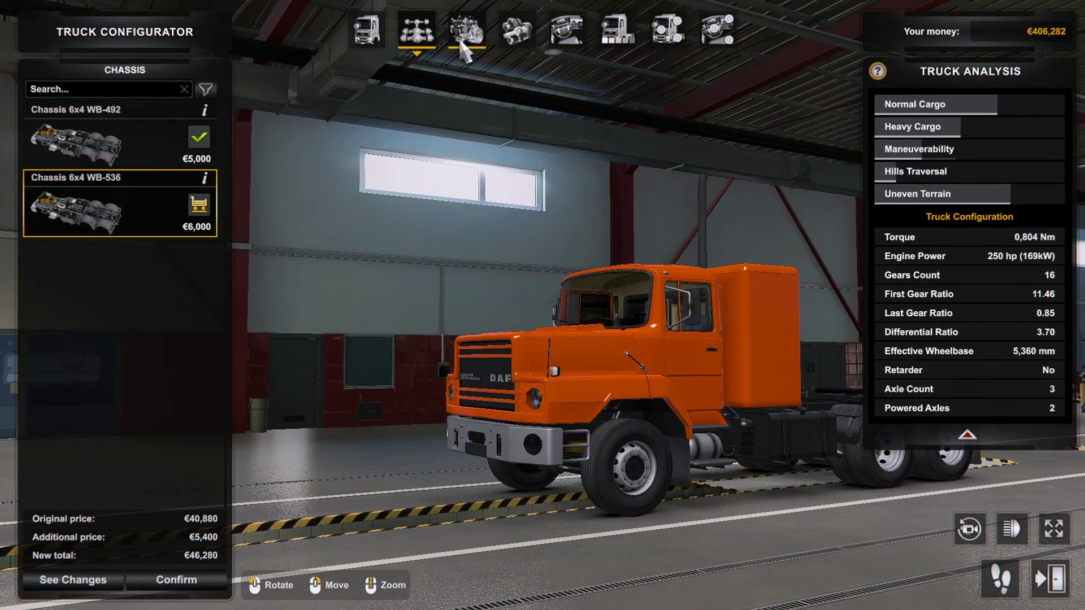
click(481, 50)
click(186, 339)
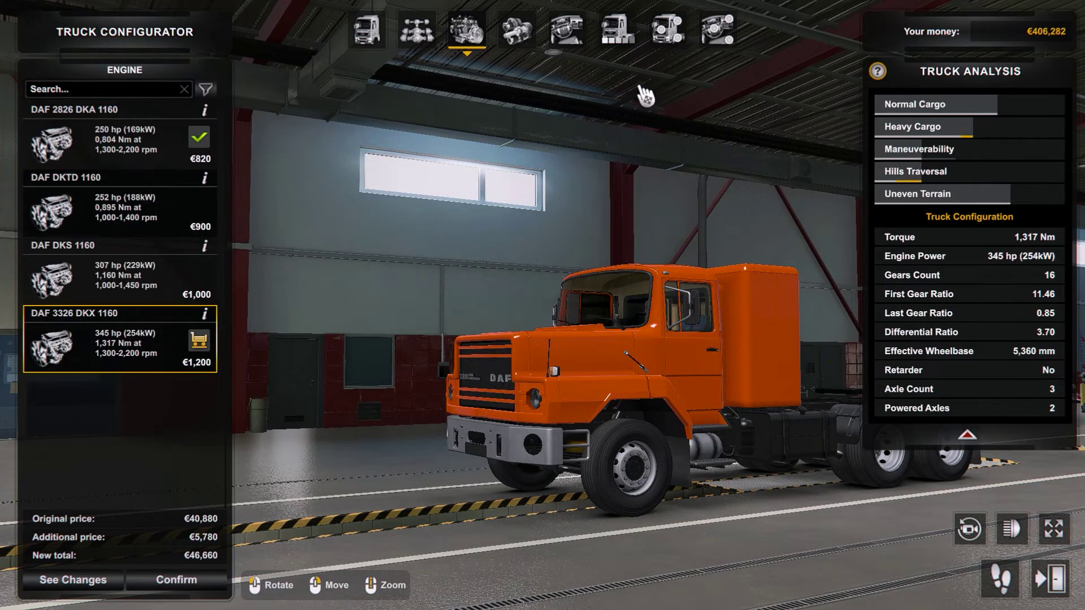
Choose Celestial Blue paint after previewing others, confirm the configuration, and begin purchasing for €46,760
click(633, 39)
click(129, 293)
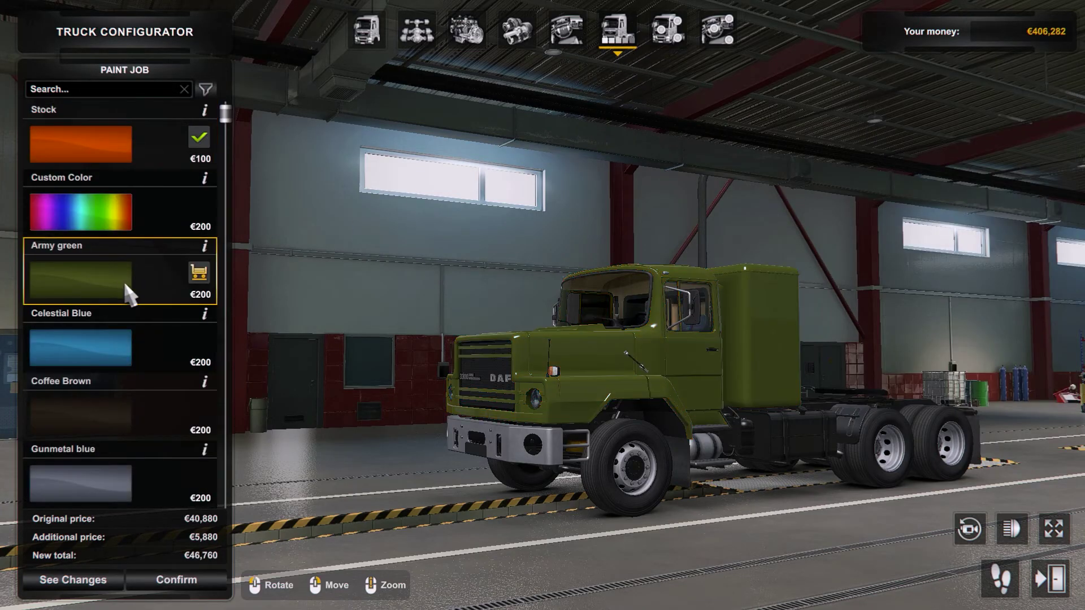
click(97, 228)
click(125, 150)
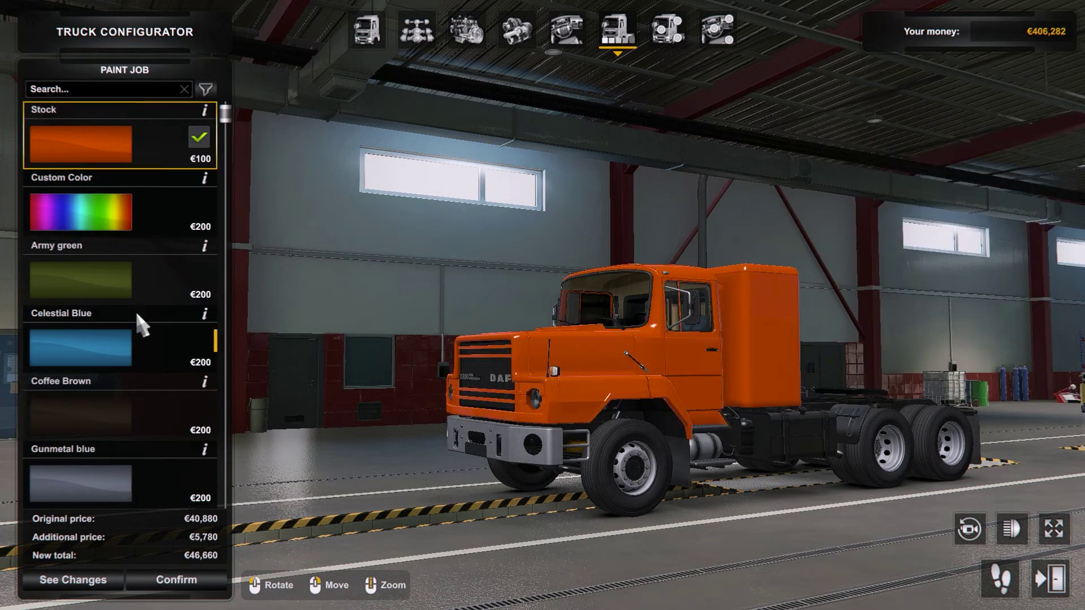
click(125, 328)
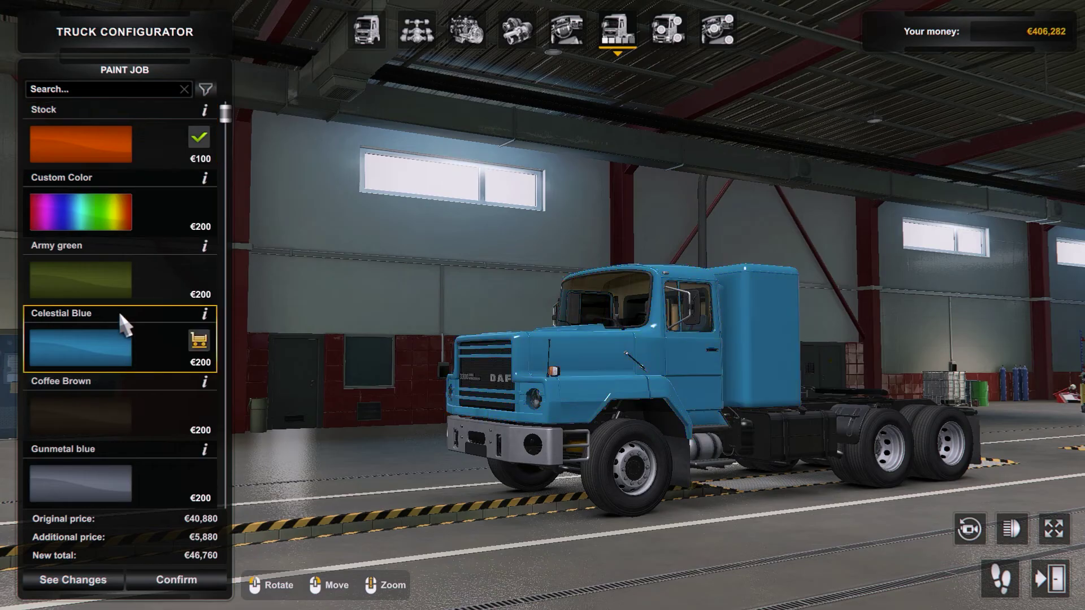
click(136, 428)
click(149, 480)
click(166, 582)
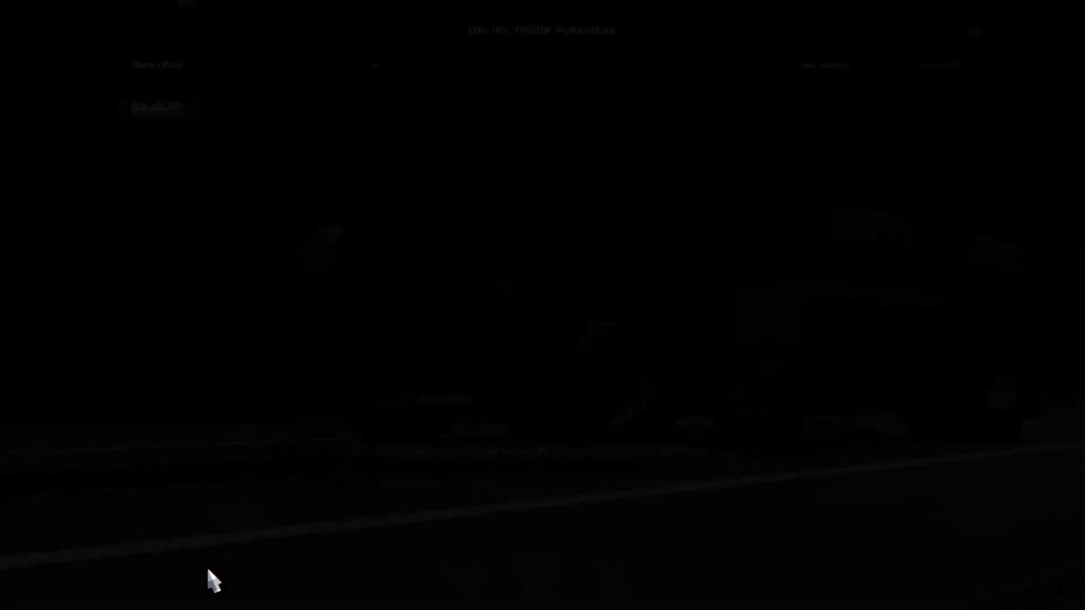
click(617, 496)
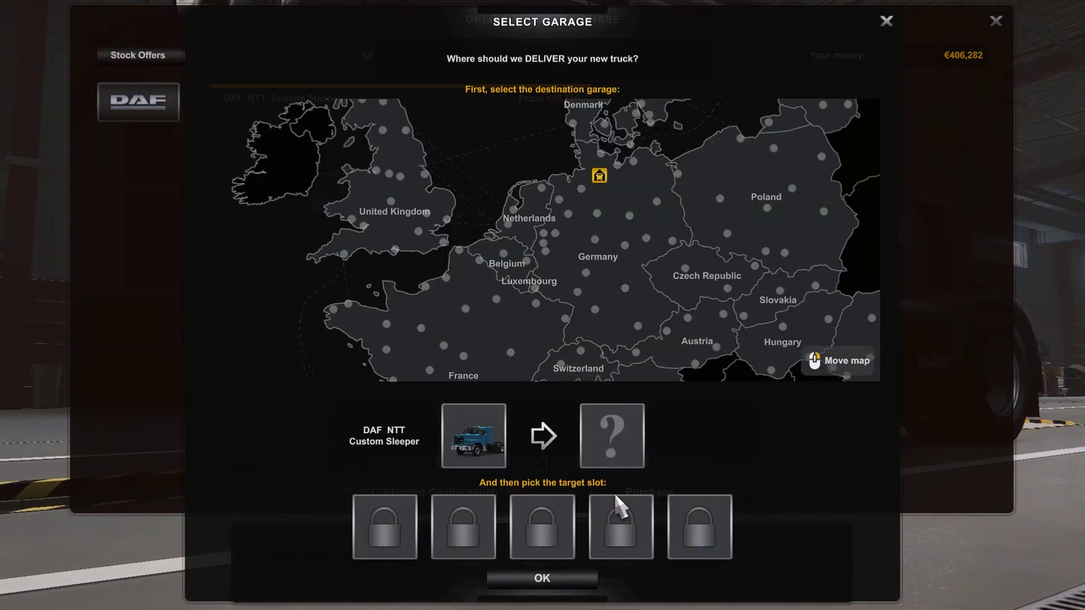